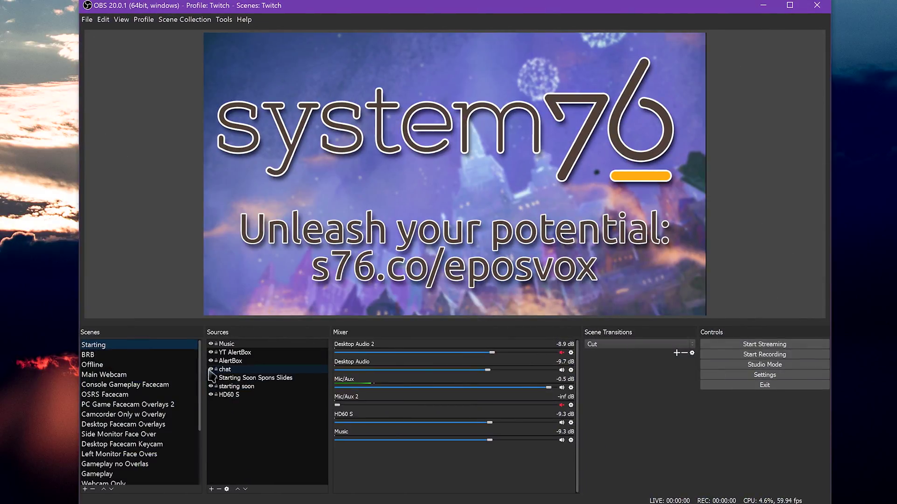
Step through the BRB, Offline, Console Gameplay Facecam, Main Webcam and no-overlay gameplay scenes
scroll(196, 412, "down", 3)
scroll(196, 416, "down", 1)
scroll(197, 432, "up", 5)
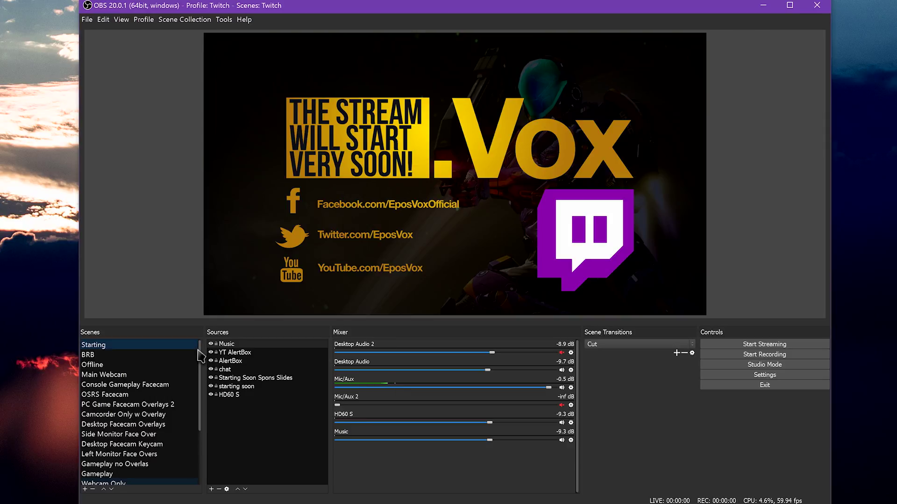
left_click(159, 359)
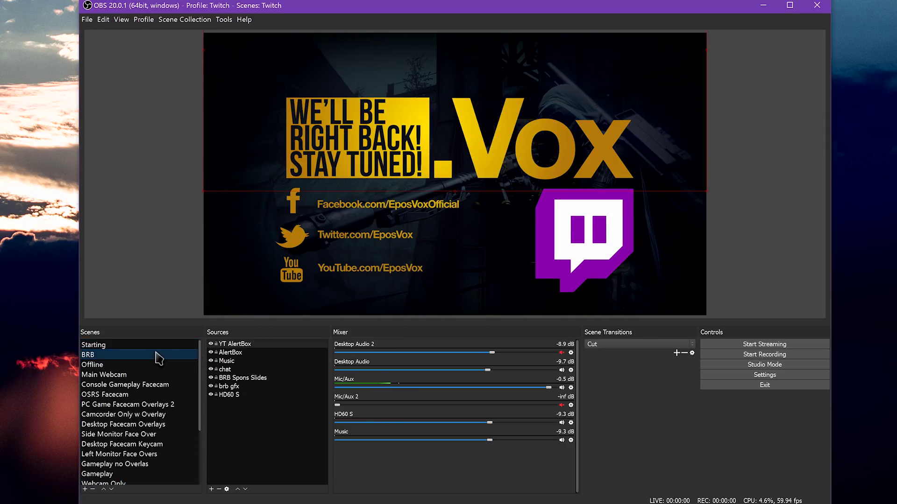
left_click(155, 365)
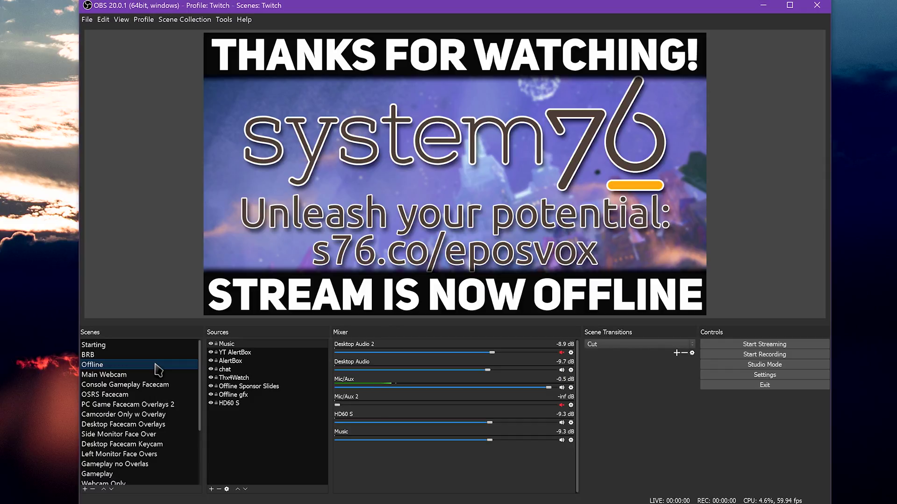
left_click(166, 386)
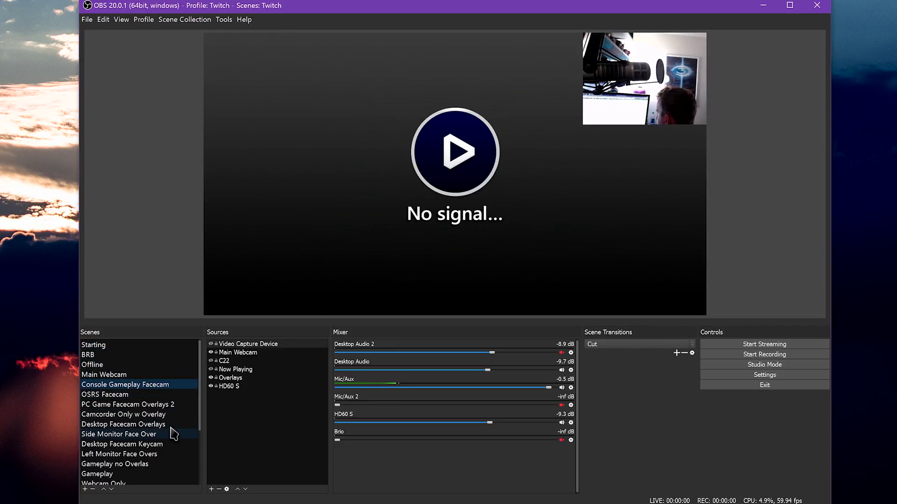
left_click(146, 375)
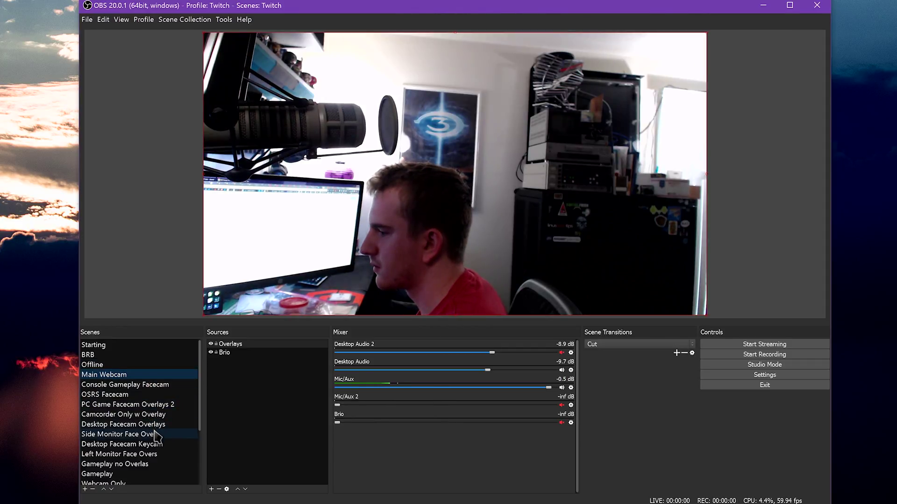
left_click(149, 465)
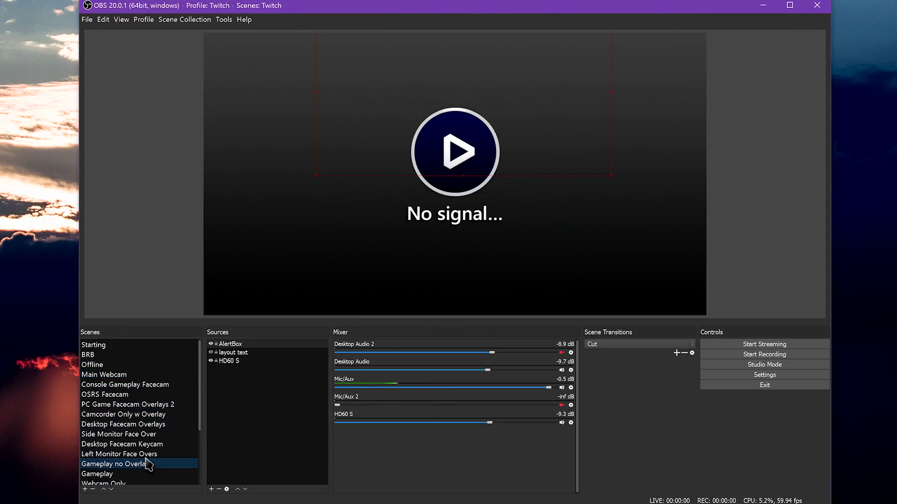
Step through the monitor, desktop facecam and camcorder scenes, ending on PC Game Facecam Overlays 2
left_click(149, 454)
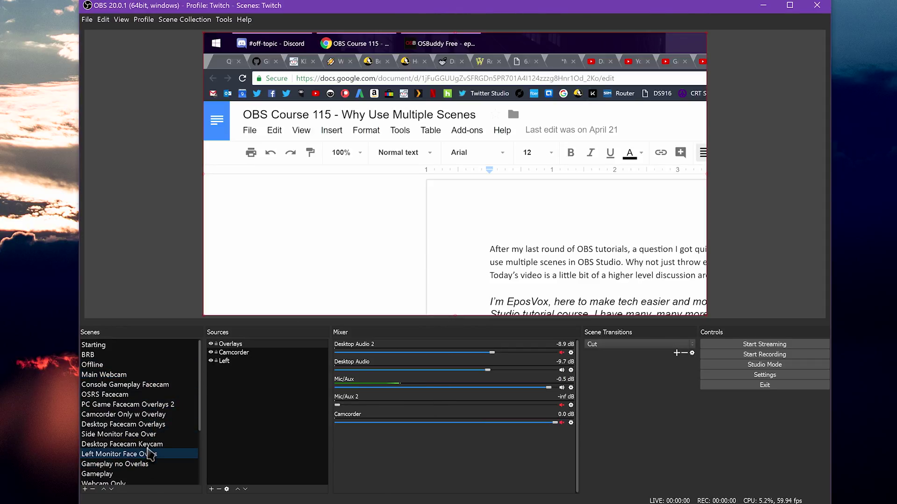
left_click(150, 444)
left_click(150, 434)
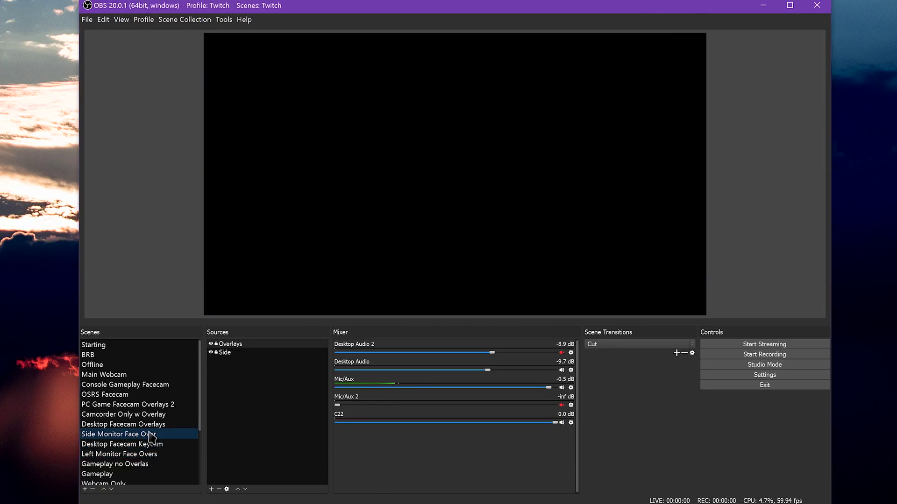
left_click(153, 424)
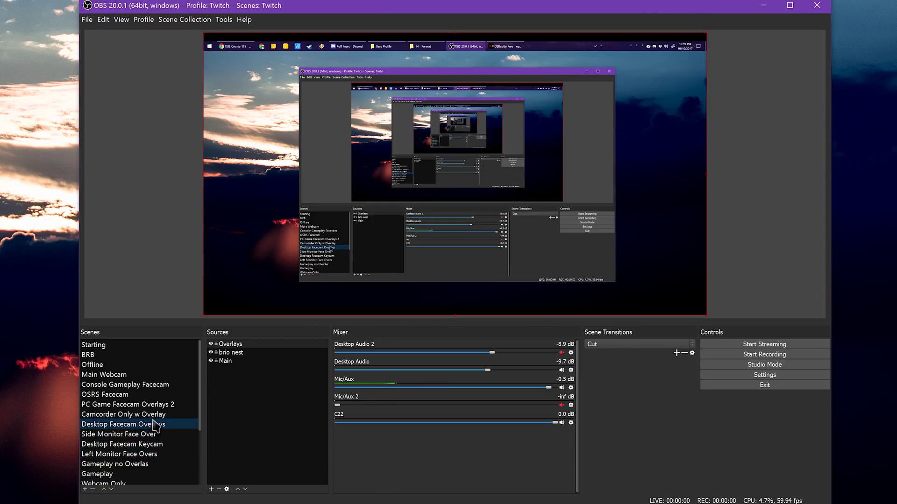
left_click(155, 415)
left_click(156, 405)
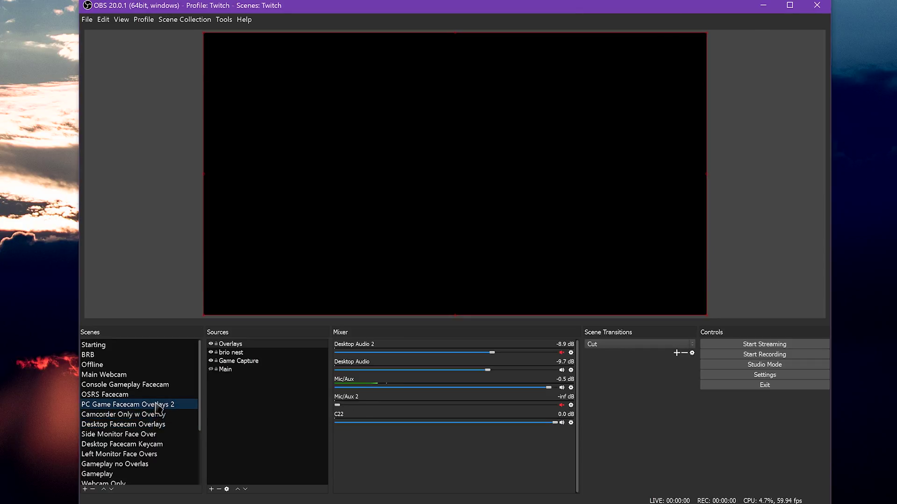
left_click_drag(201, 411, 197, 457)
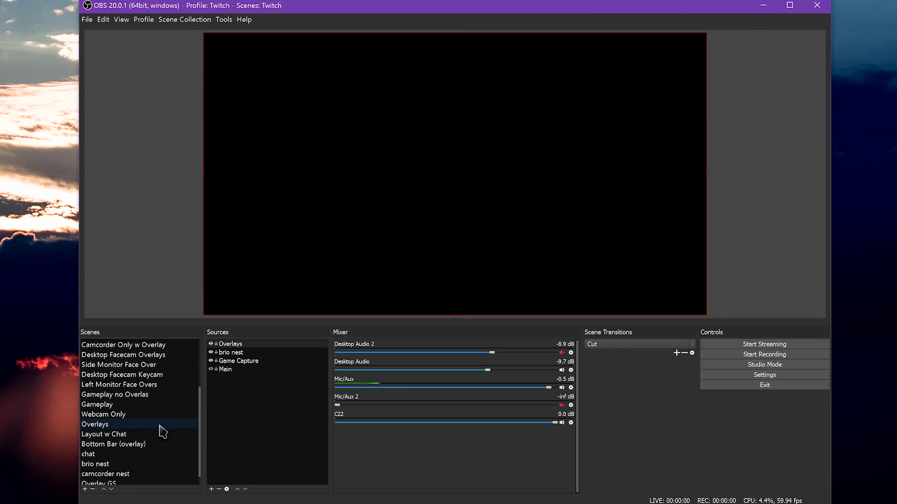
View the Webcam Only and Overlays scenes, nudging the Tip Jar source slightly up and right
left_click(156, 415)
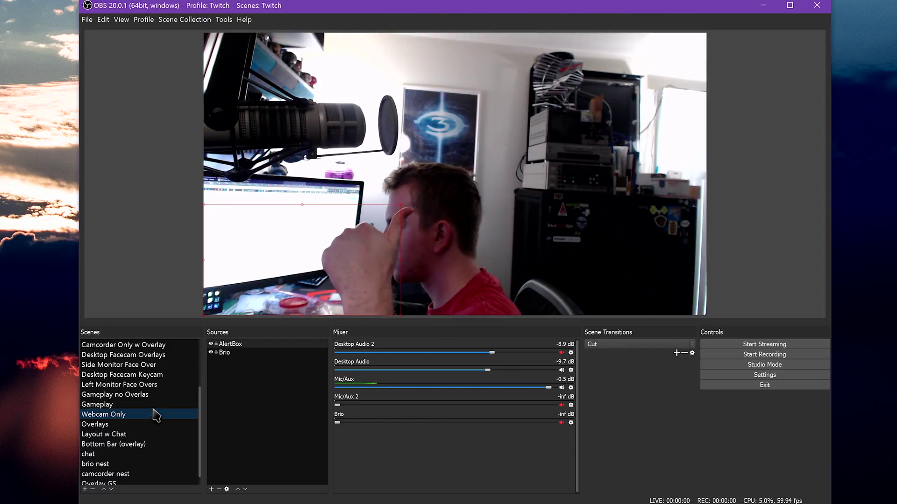
left_click(142, 425)
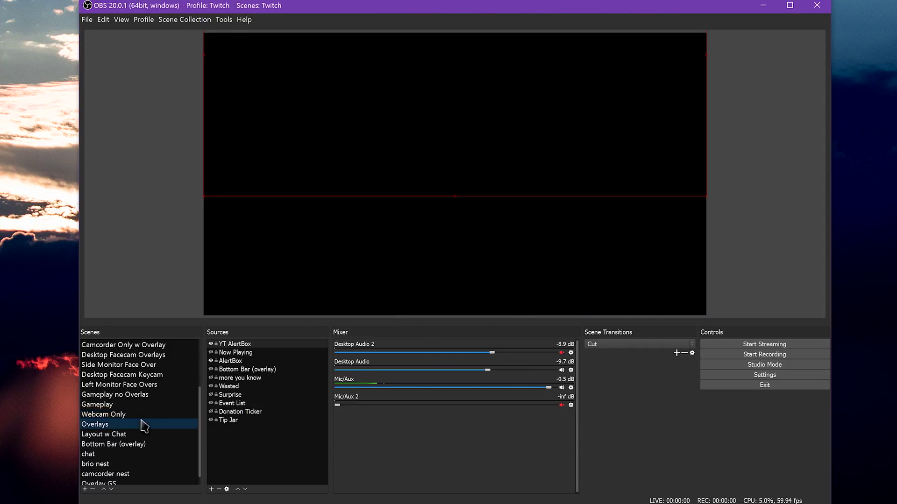
left_click(228, 420)
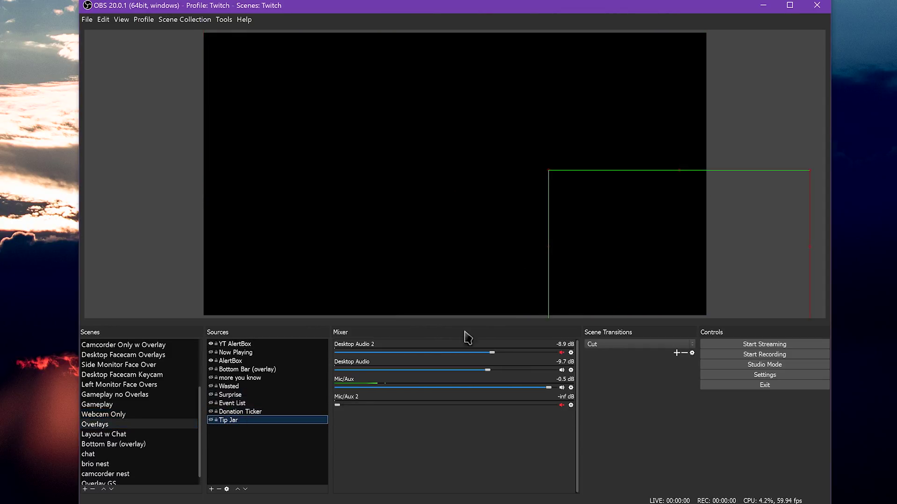
left_click_drag(621, 297, 644, 289)
Change the Brio source's capture device to the Logitech BRIO in its properties
right_click(246, 428)
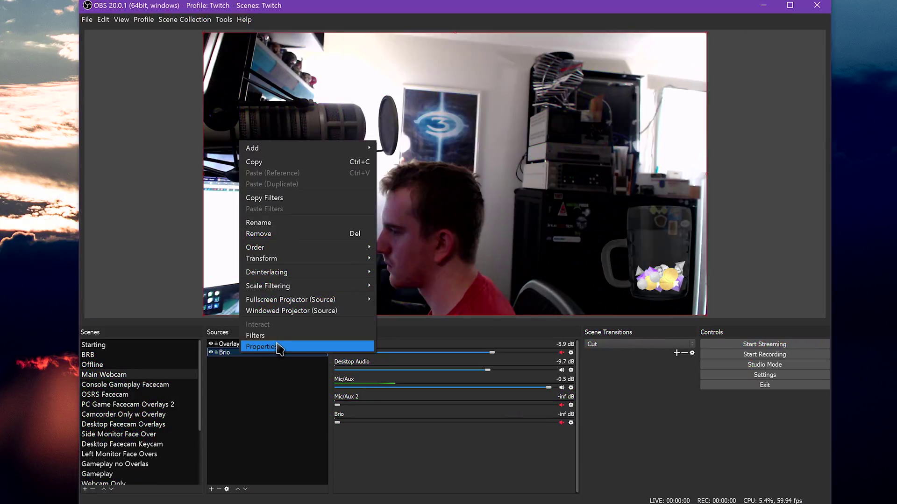
left_click(280, 345)
left_click(379, 248)
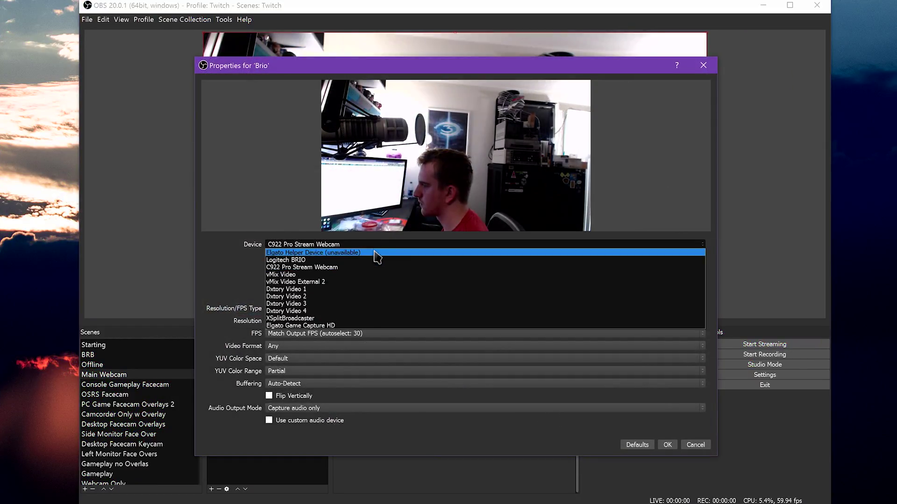
left_click(377, 260)
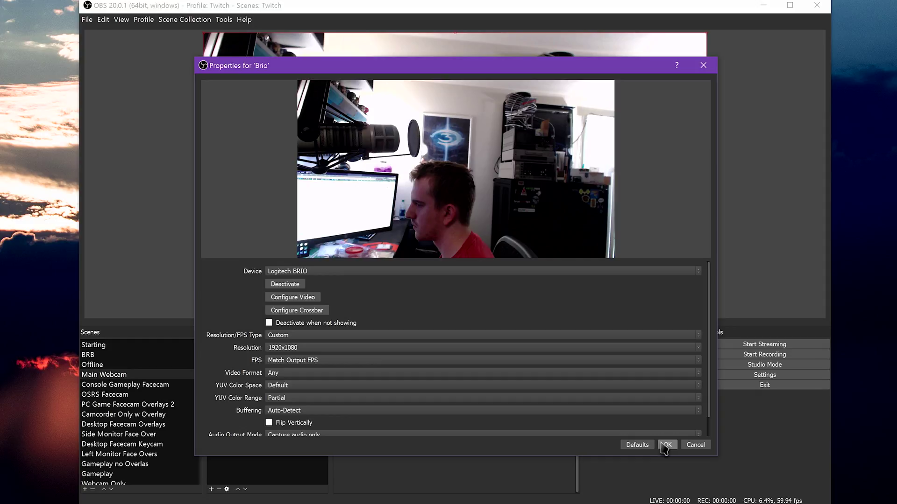
left_click(665, 445)
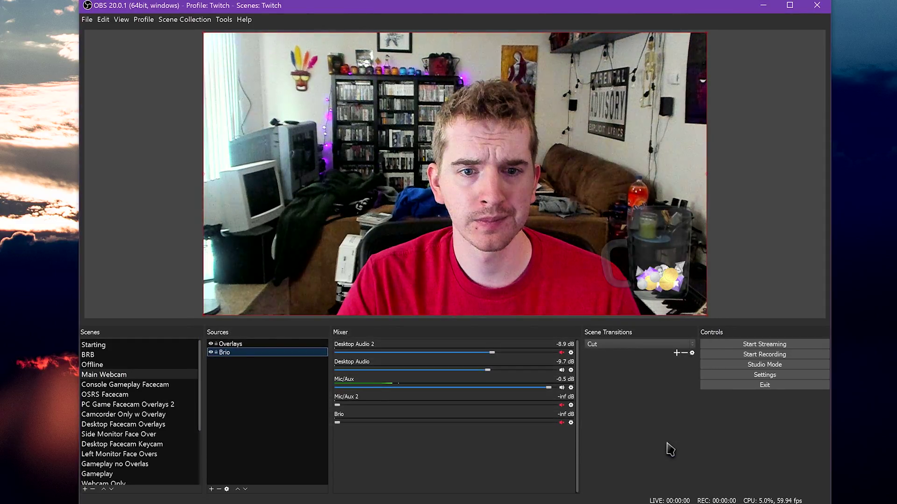
Show Console Gameplay Facecam and Main Webcam, then OSRS Facecam with its brio nest source selected
key("alt+Tab")
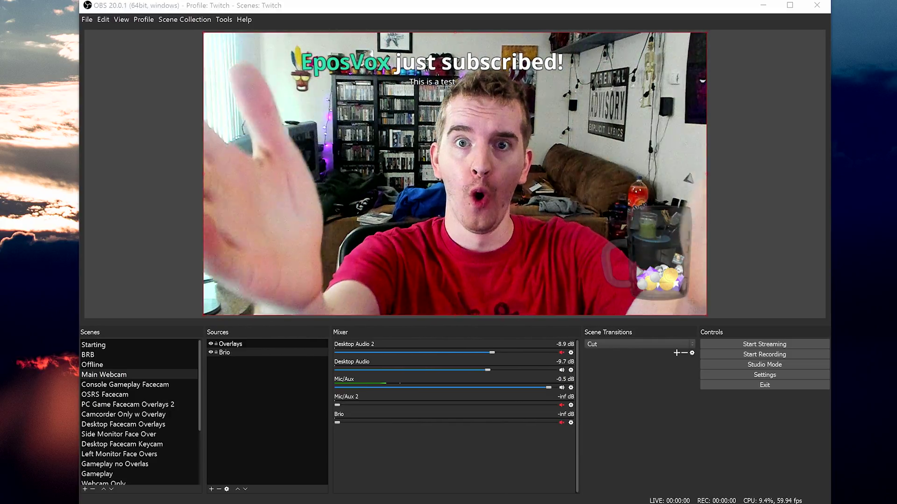
left_click(125, 385)
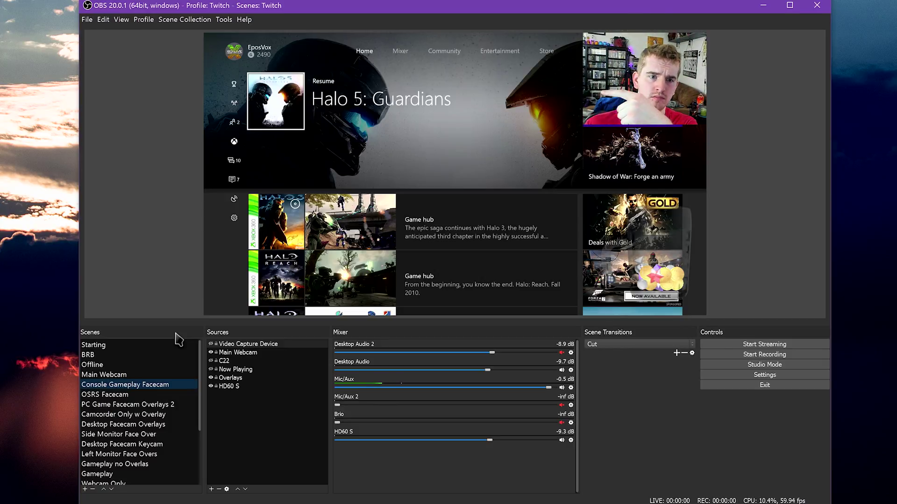
left_click(180, 374)
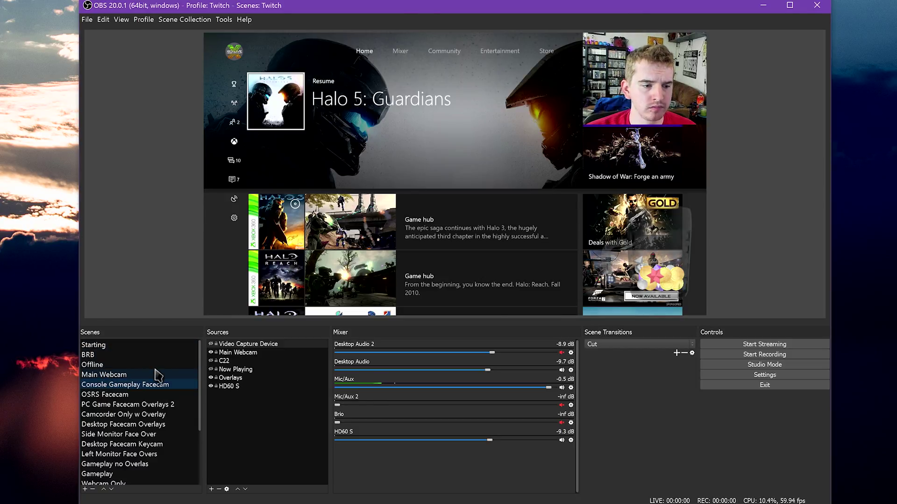
left_click(154, 395)
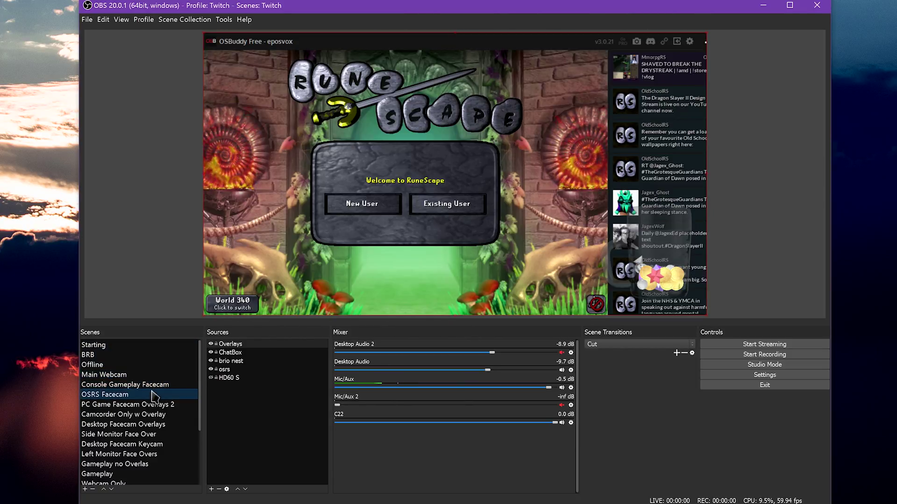
left_click(211, 362)
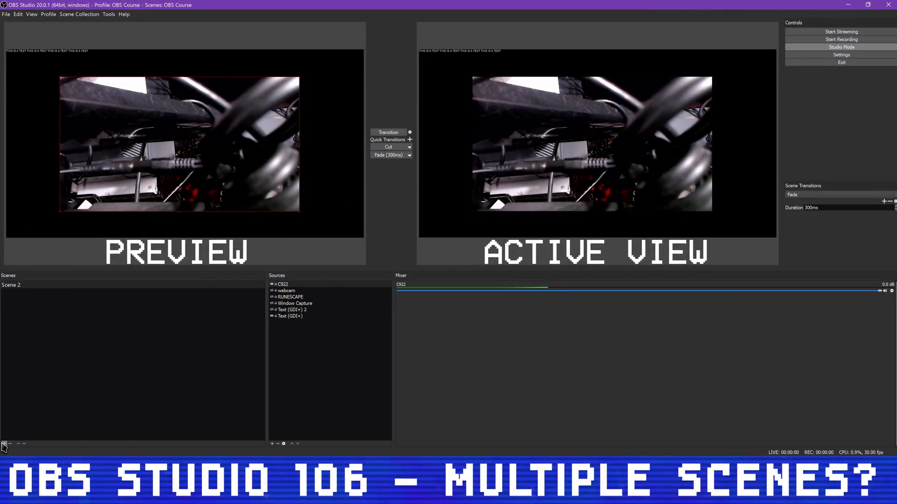
Create Scene 3 and add the existing C922 webcam video capture device to it
left_click(4, 444)
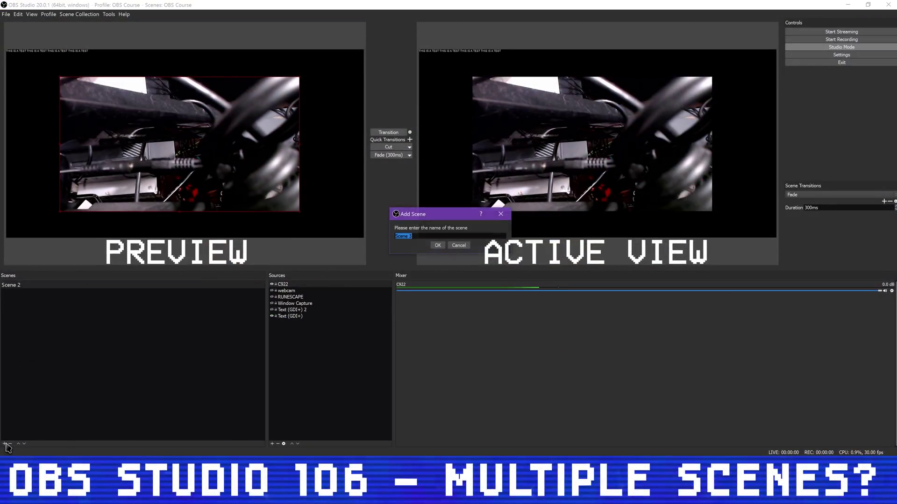
key("Return")
left_click(271, 443)
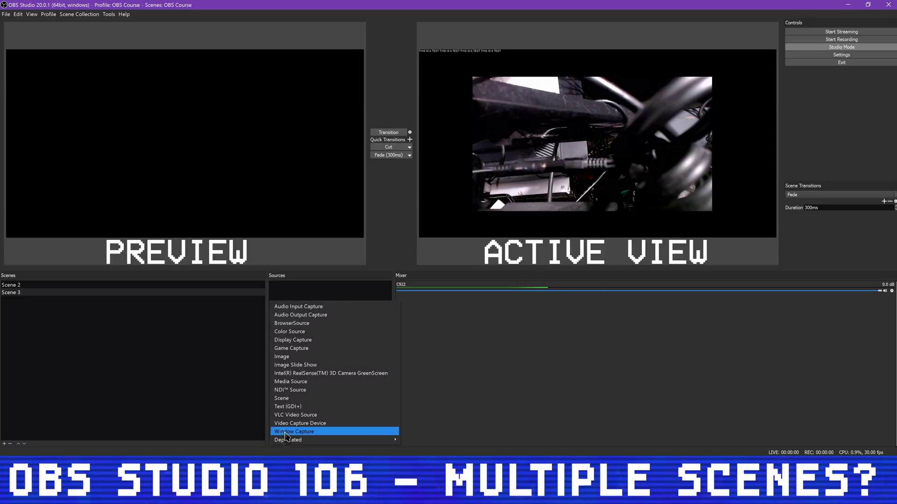
left_click(294, 423)
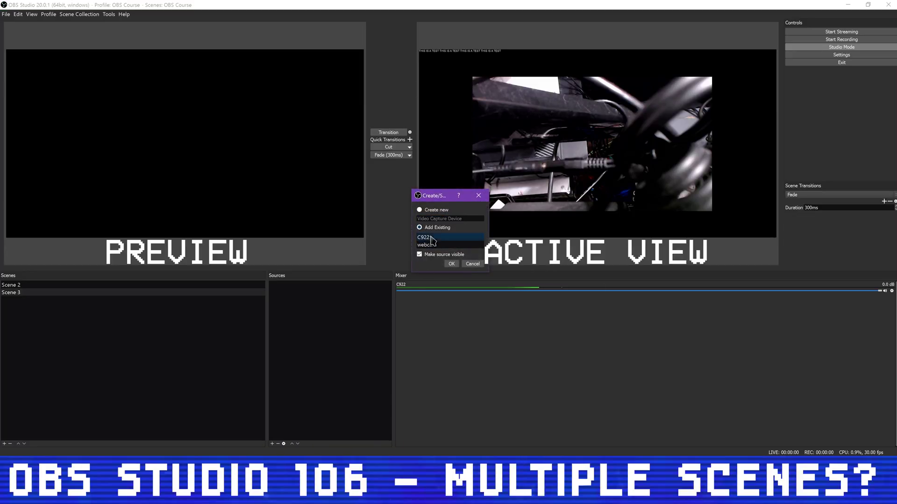
left_click(450, 263)
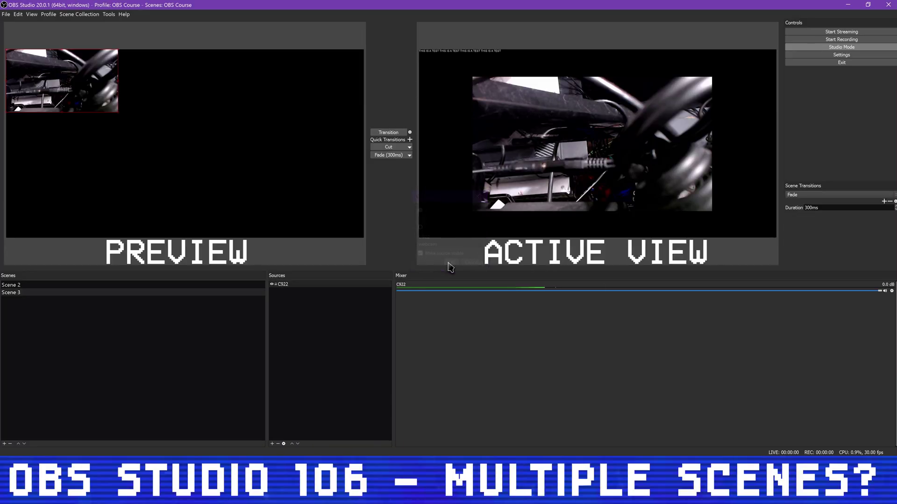
Make Scene 2's Window Capture source visible, then return Scene 3 to the preview
left_click(94, 285)
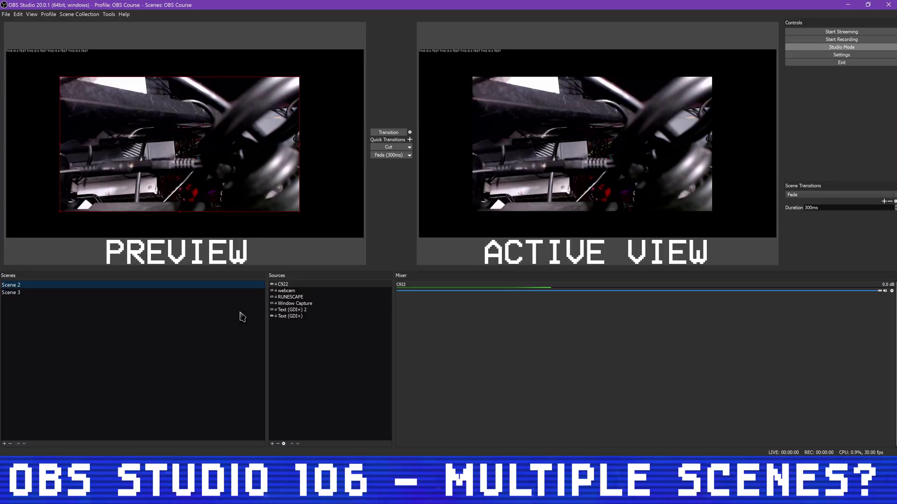
left_click(272, 304)
left_click(120, 293)
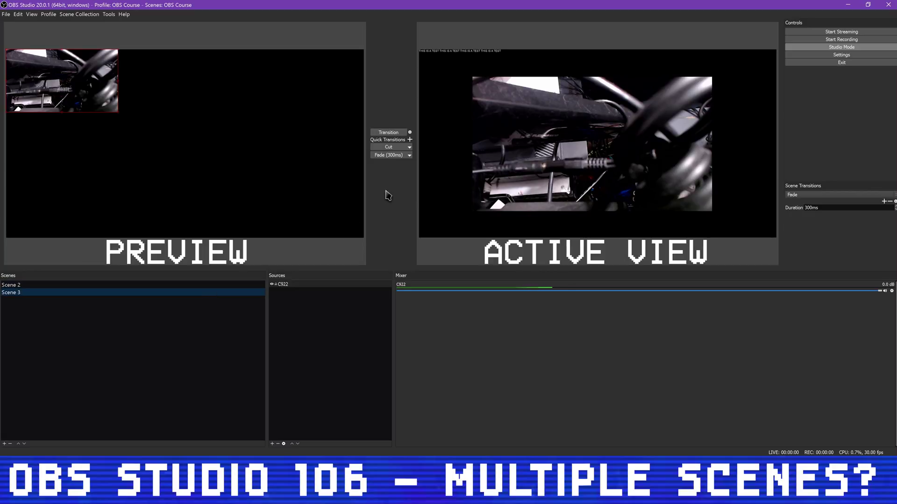
Send scenes back and forth to live using the Cut, swap and 300ms Fade transitions
left_click(396, 147)
left_click(396, 147)
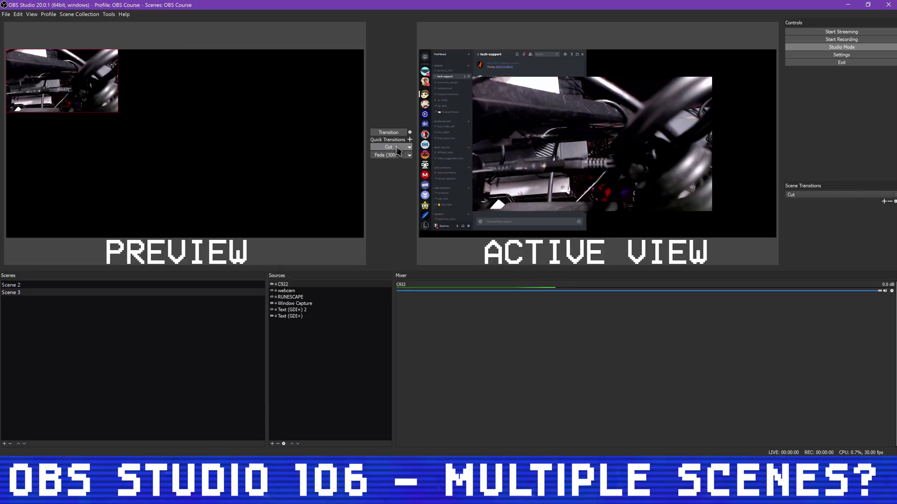
left_click(397, 133)
left_click(396, 134)
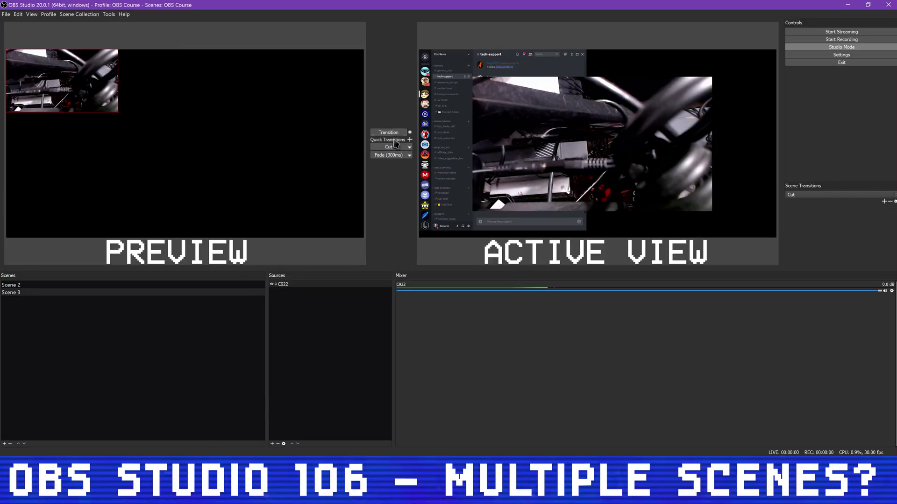
left_click(392, 155)
left_click(391, 155)
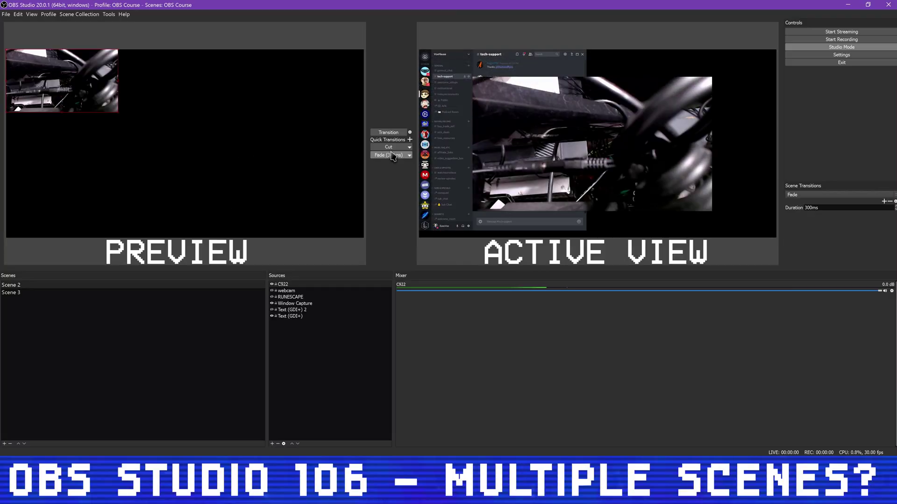
left_click(391, 155)
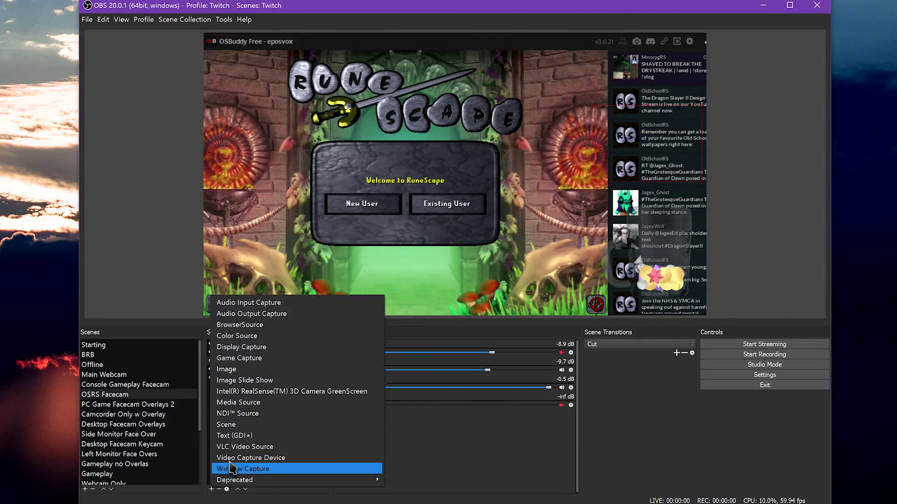
Add the existing Main Webcam scene as a Scene source in OSRS Facecam
left_click(236, 425)
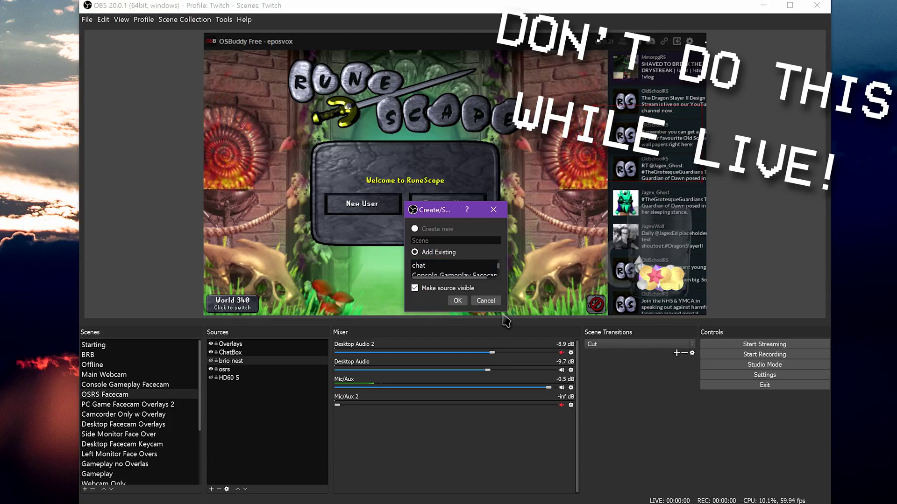
left_click_drag(507, 314, 634, 433)
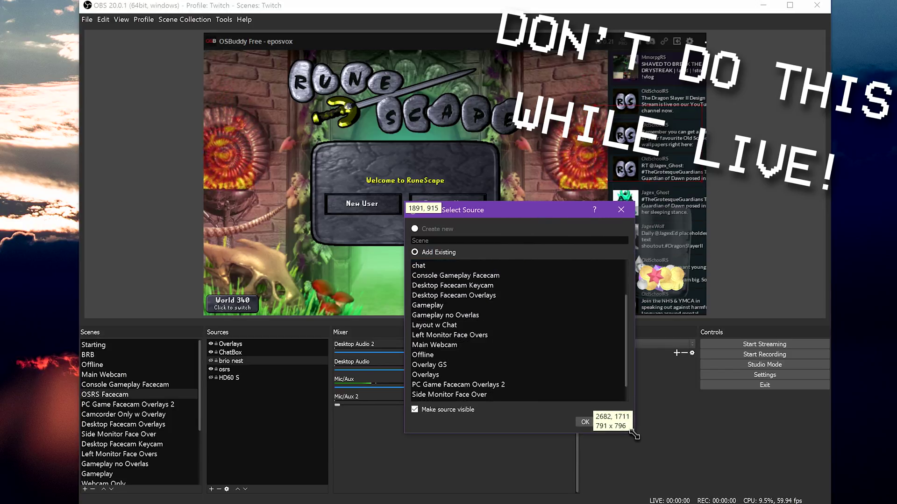
left_click(585, 422)
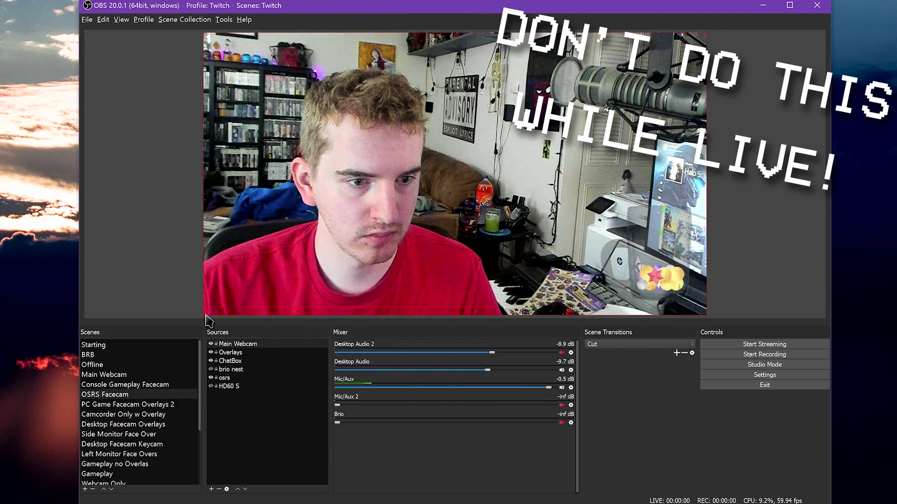
key("alt")
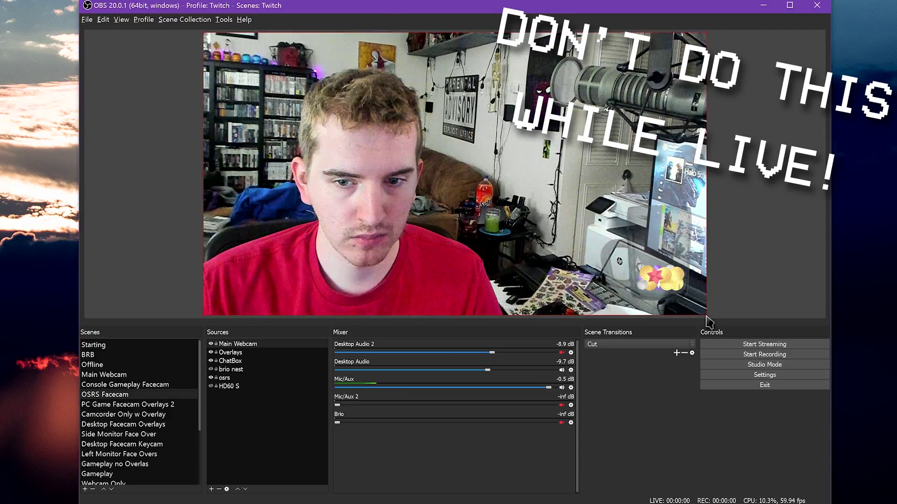